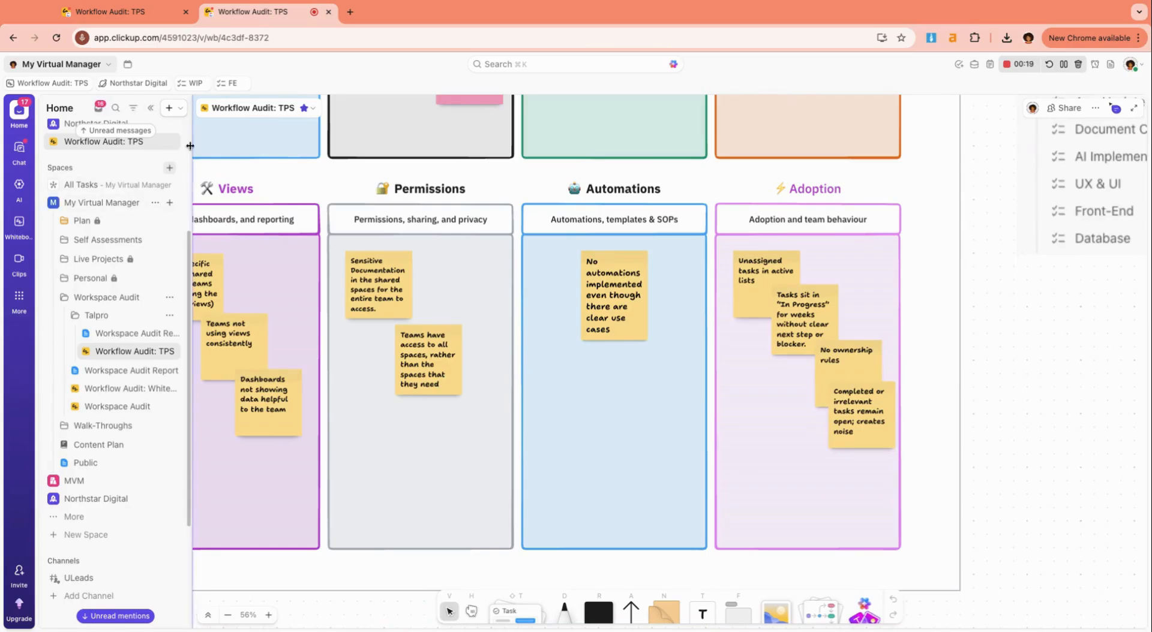
# Open the WIP list inside the Development folder of the Northstar Digital space.
pyautogui.click(147, 112)
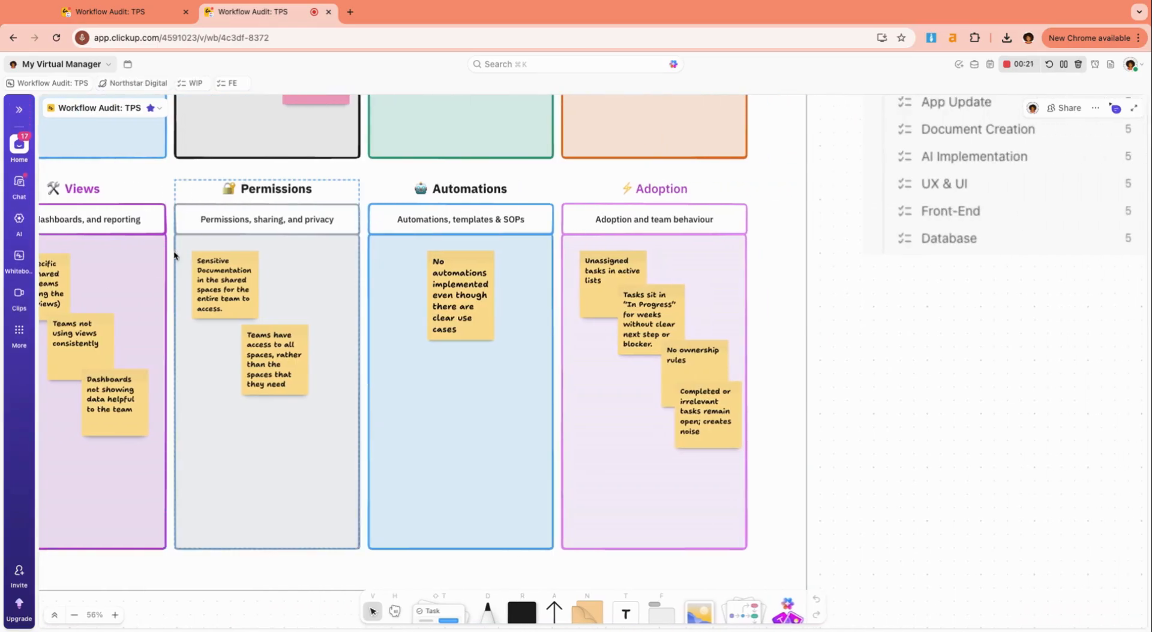
pyautogui.click(134, 83)
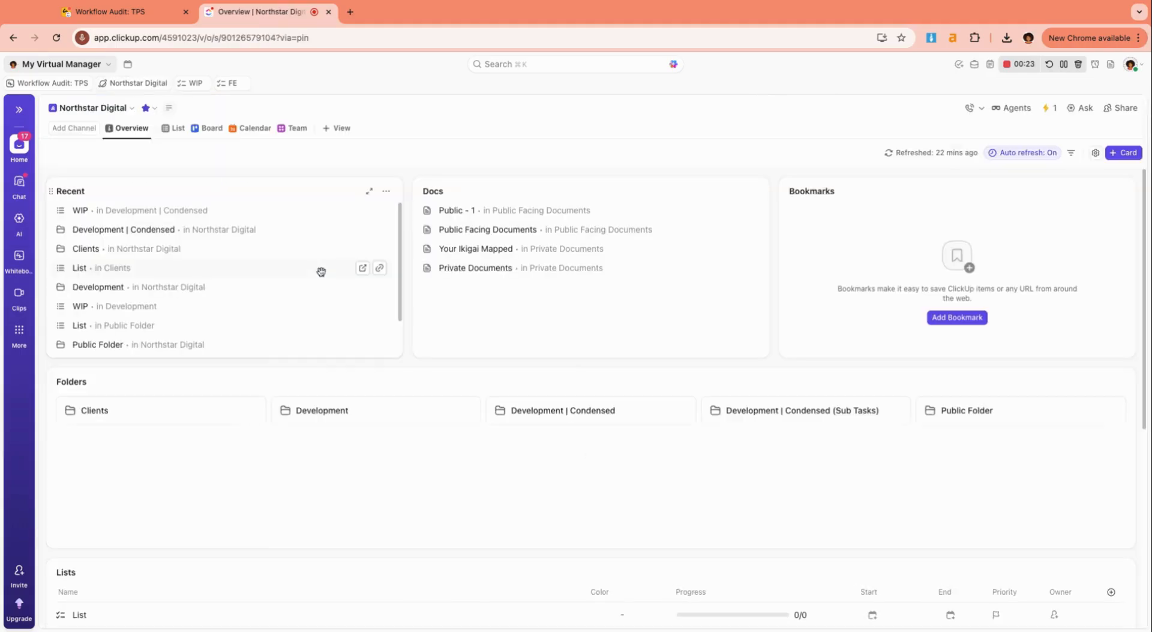
pyautogui.click(19, 109)
pyautogui.scroll(-1, 120, 303)
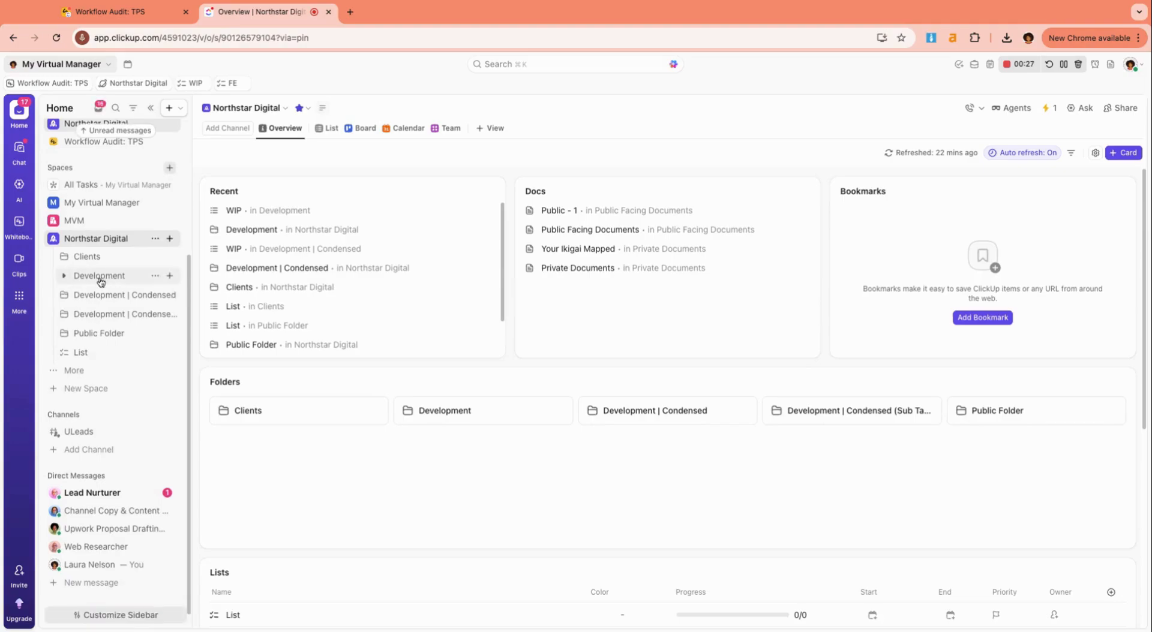
pyautogui.click(101, 276)
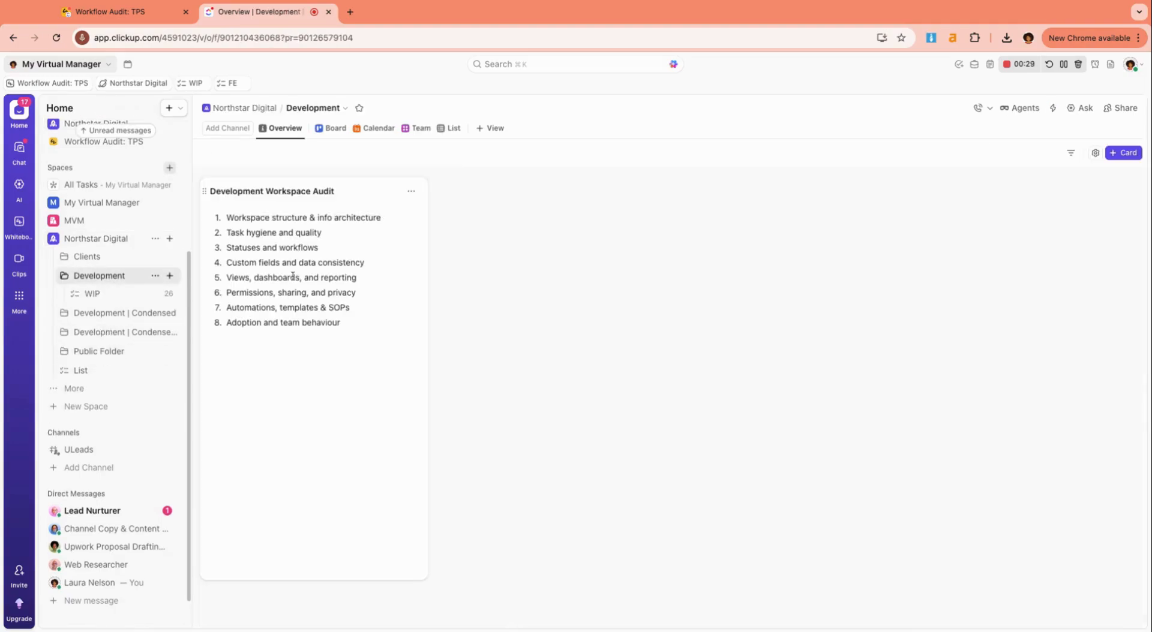
pyautogui.click(87, 294)
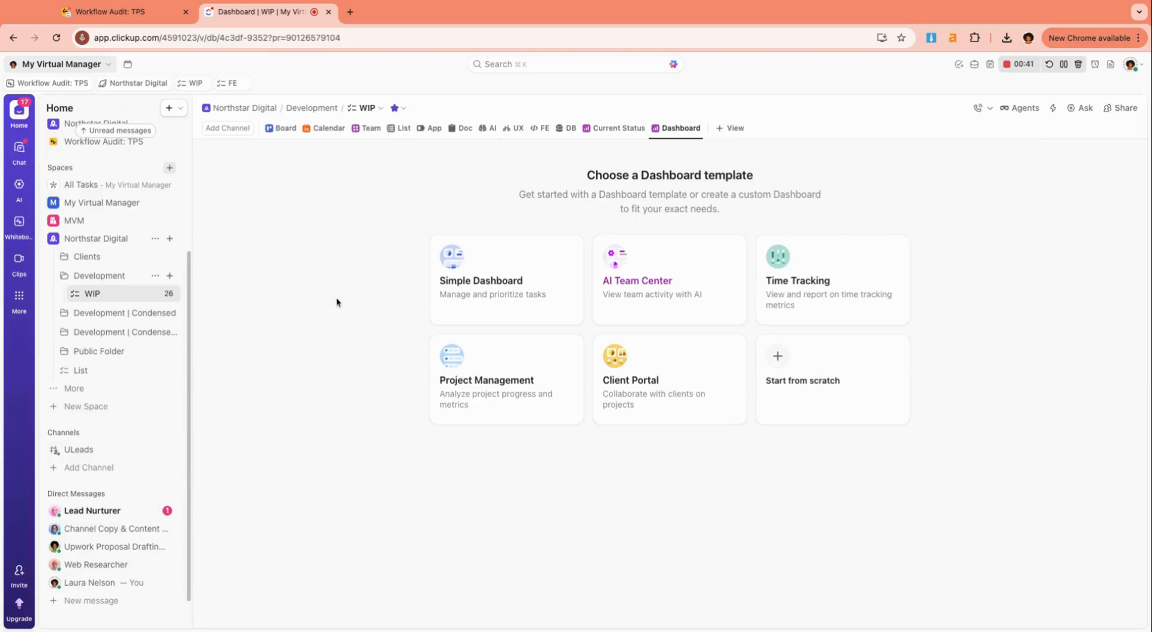
# Start a dashboard from scratch with a Workspace Points card and shrink the card to about two thirds of the dashboard width.
pyautogui.click(784, 378)
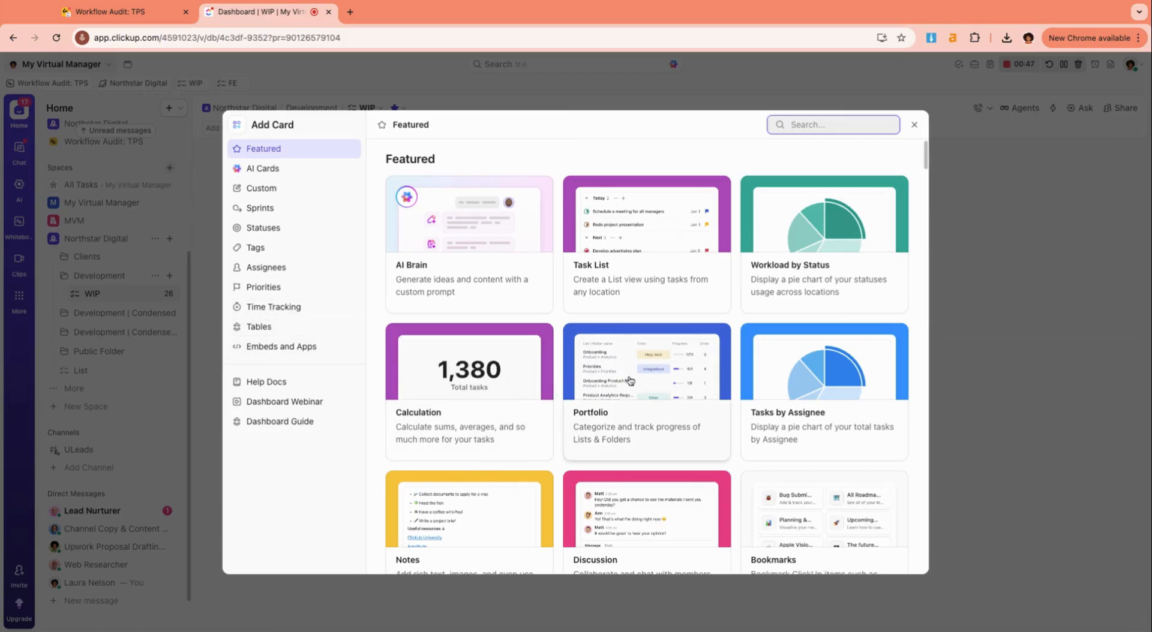
pyautogui.scroll(-20, 630, 380)
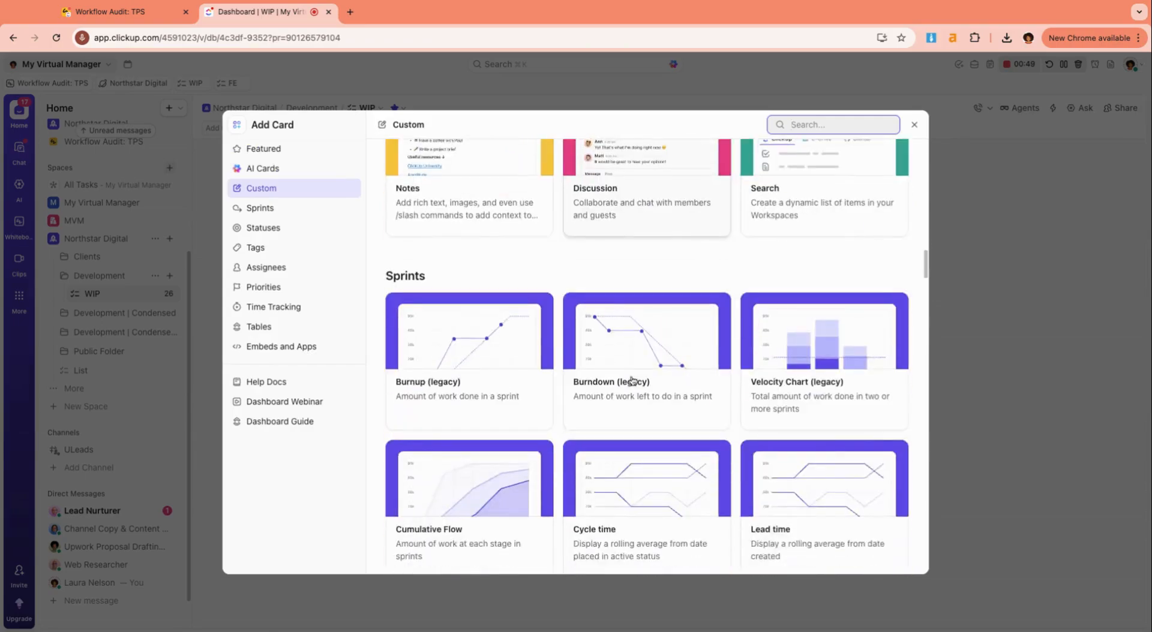
pyautogui.scroll(-20, 631, 380)
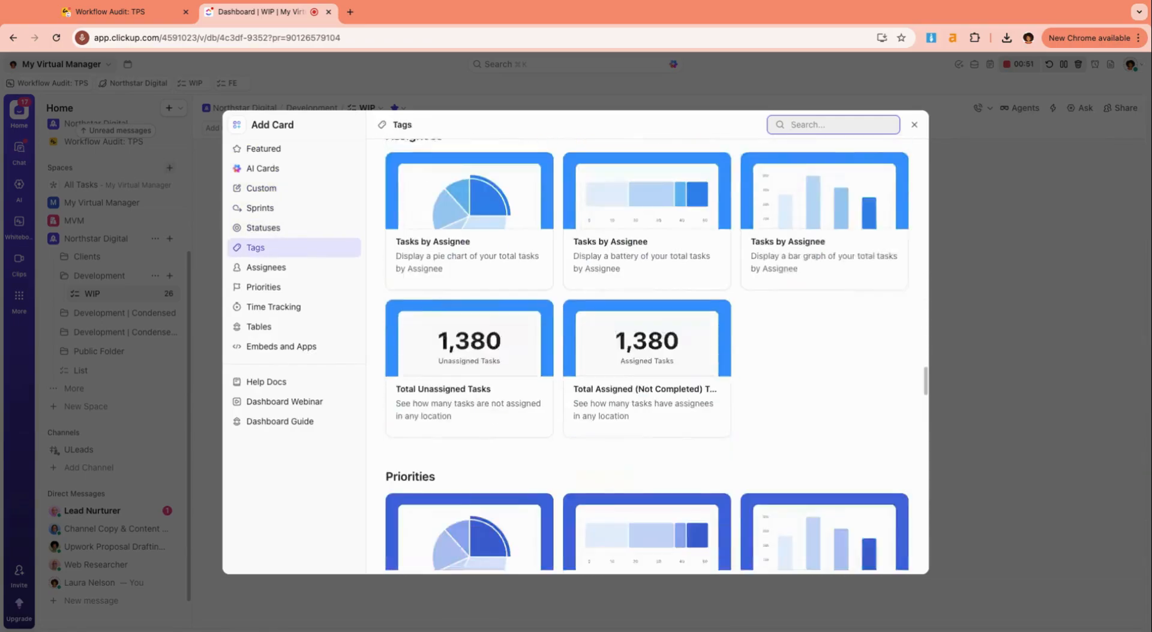
pyautogui.scroll(-20, 632, 379)
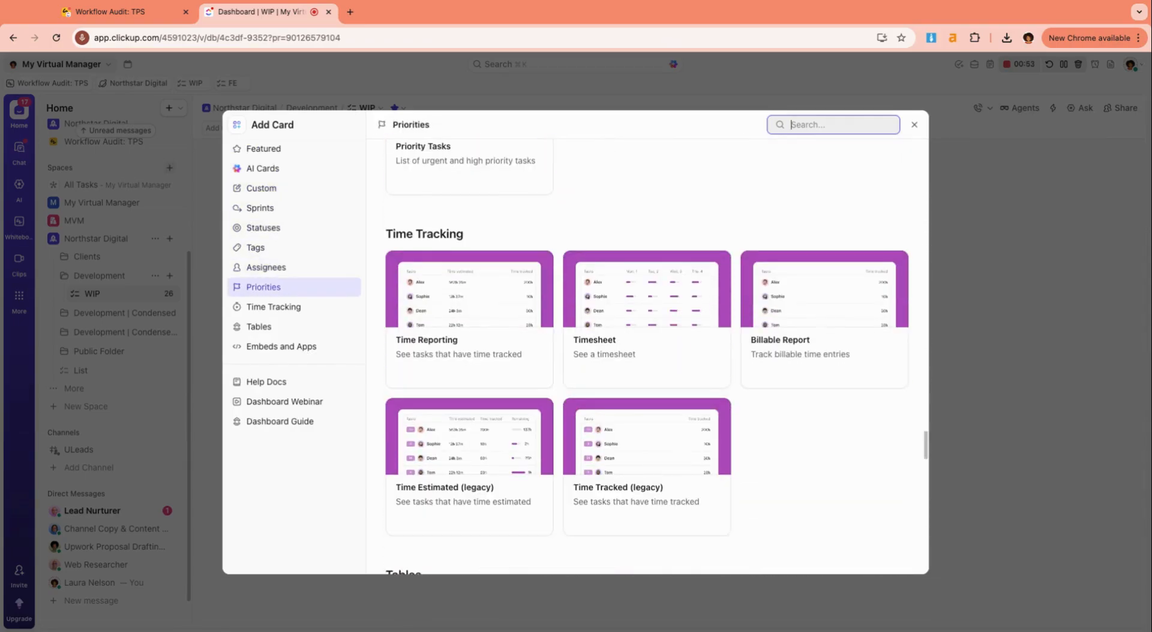
pyautogui.scroll(-5, 631, 380)
pyautogui.scroll(-20, 631, 380)
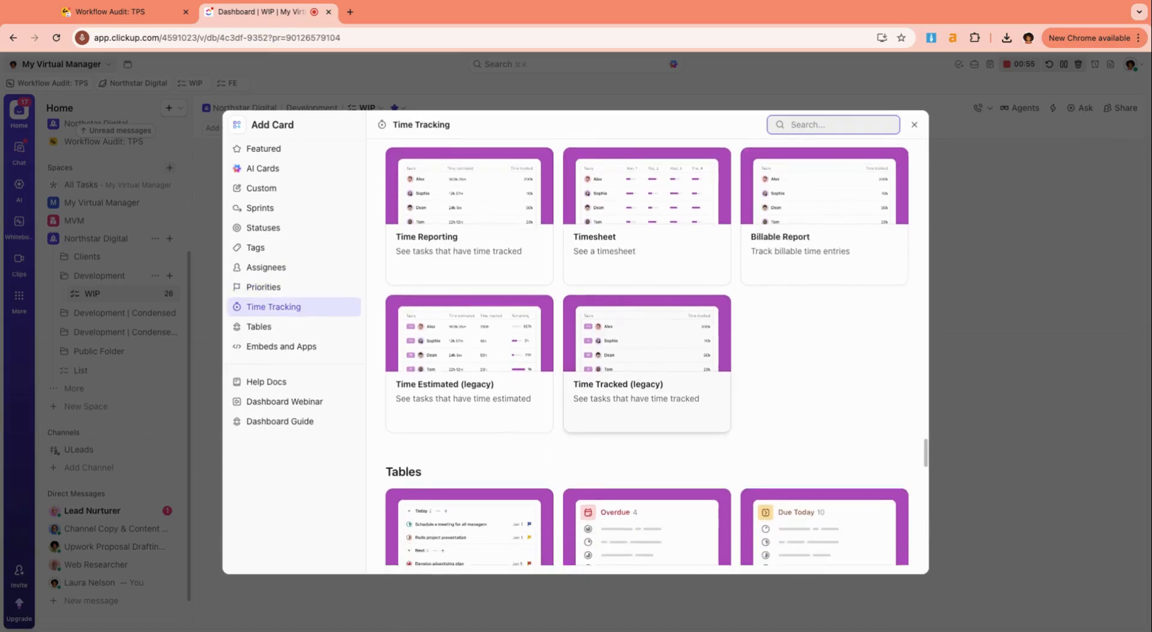
pyautogui.scroll(20, 632, 380)
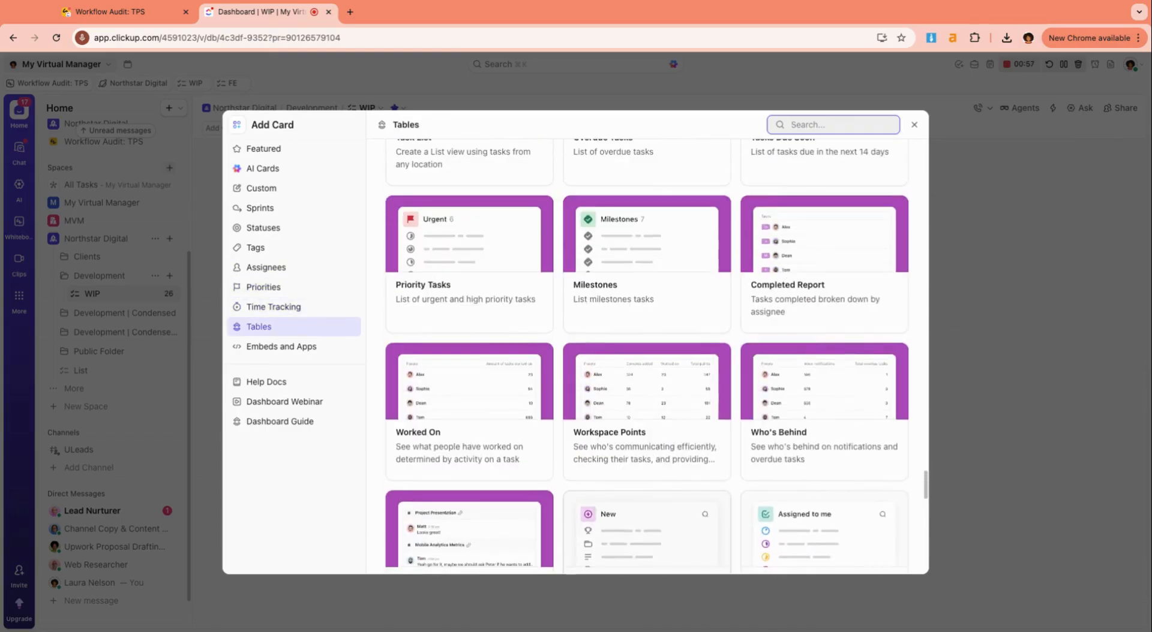
pyautogui.scroll(-5, 632, 380)
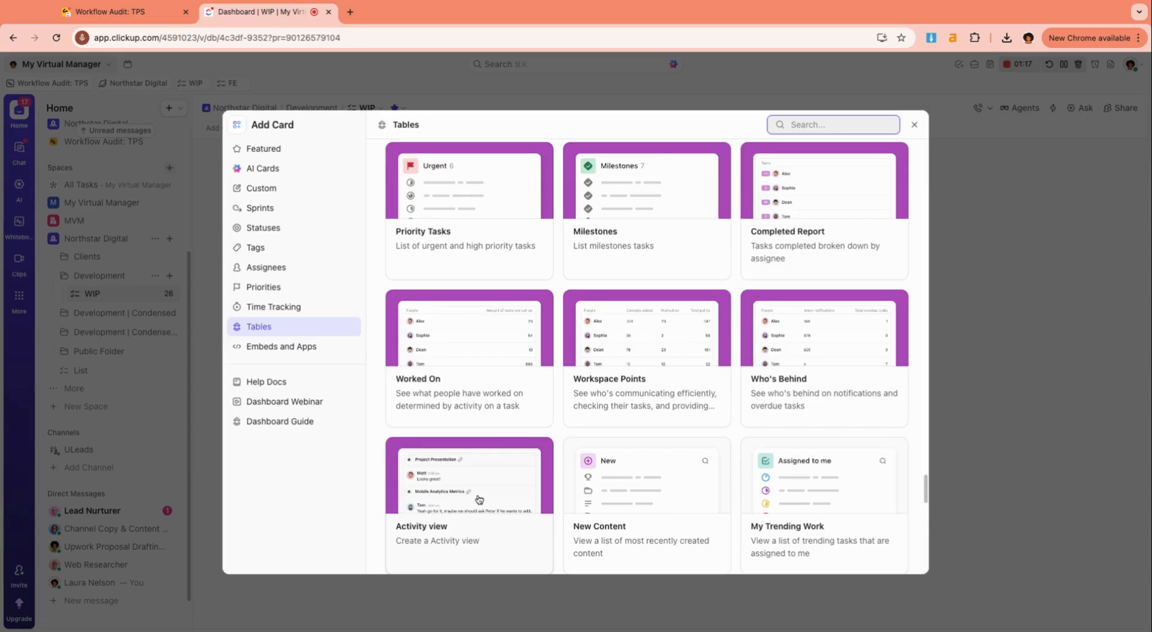
pyautogui.scroll(-1, 478, 505)
pyautogui.scroll(-1, 479, 498)
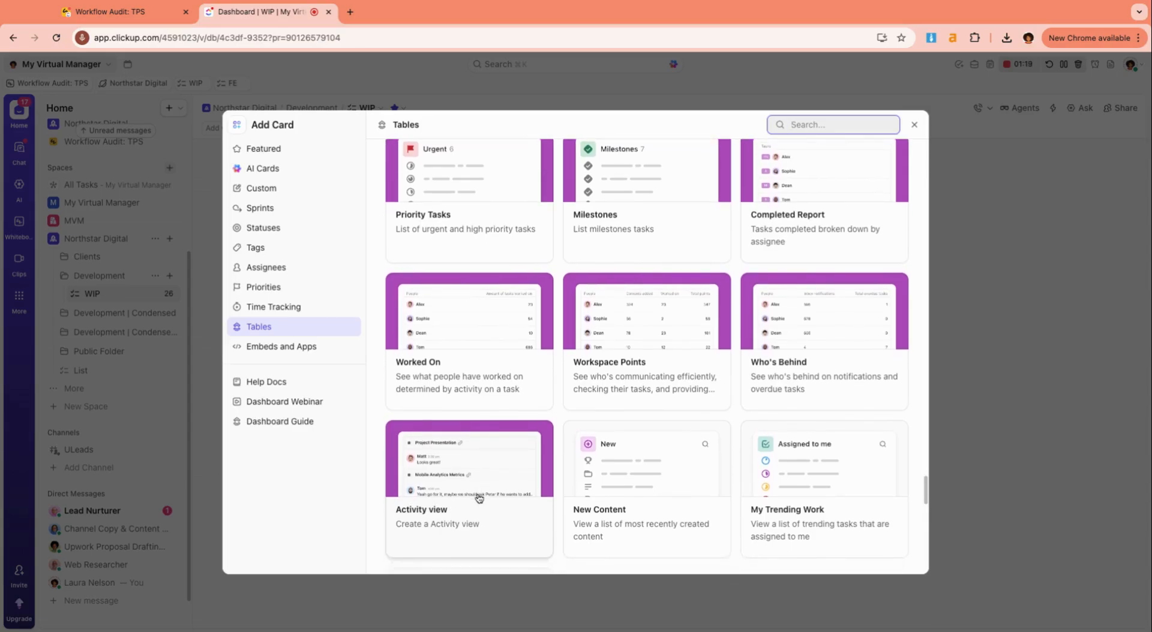
pyautogui.scroll(1, 479, 498)
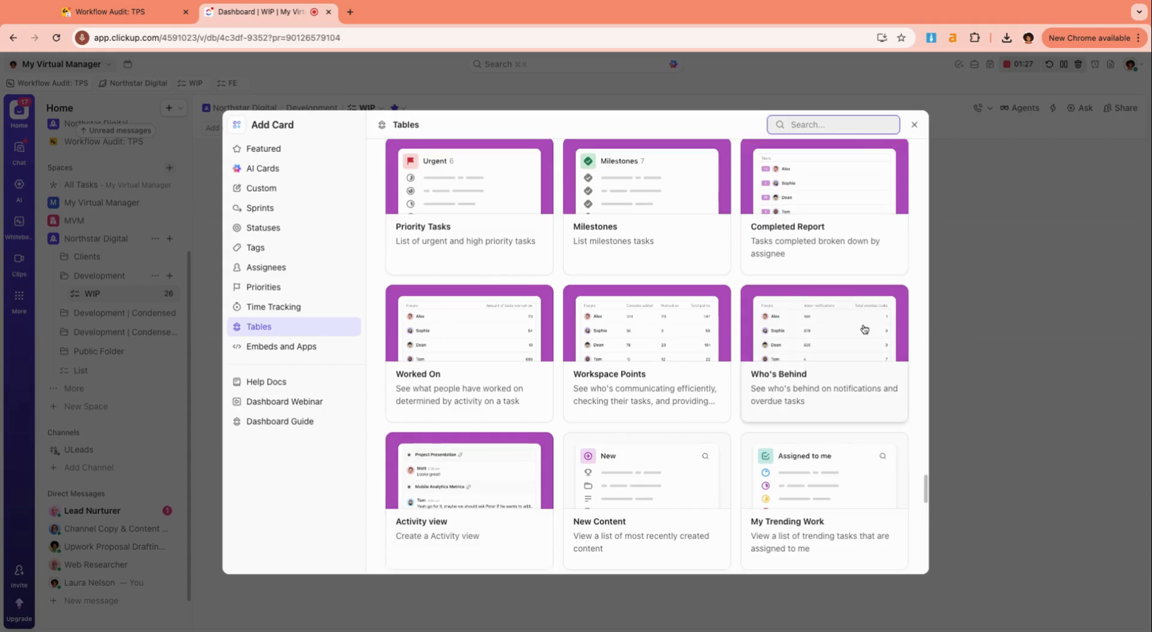
pyautogui.click(648, 393)
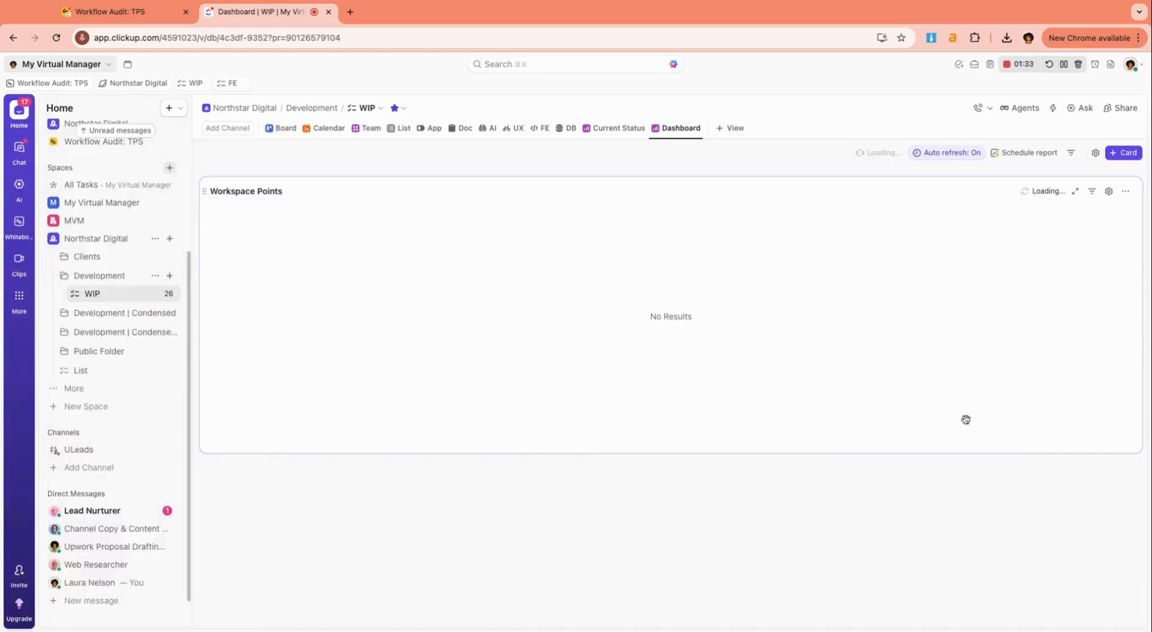
pyautogui.moveTo(1136, 452); pyautogui.dragTo(775, 405)
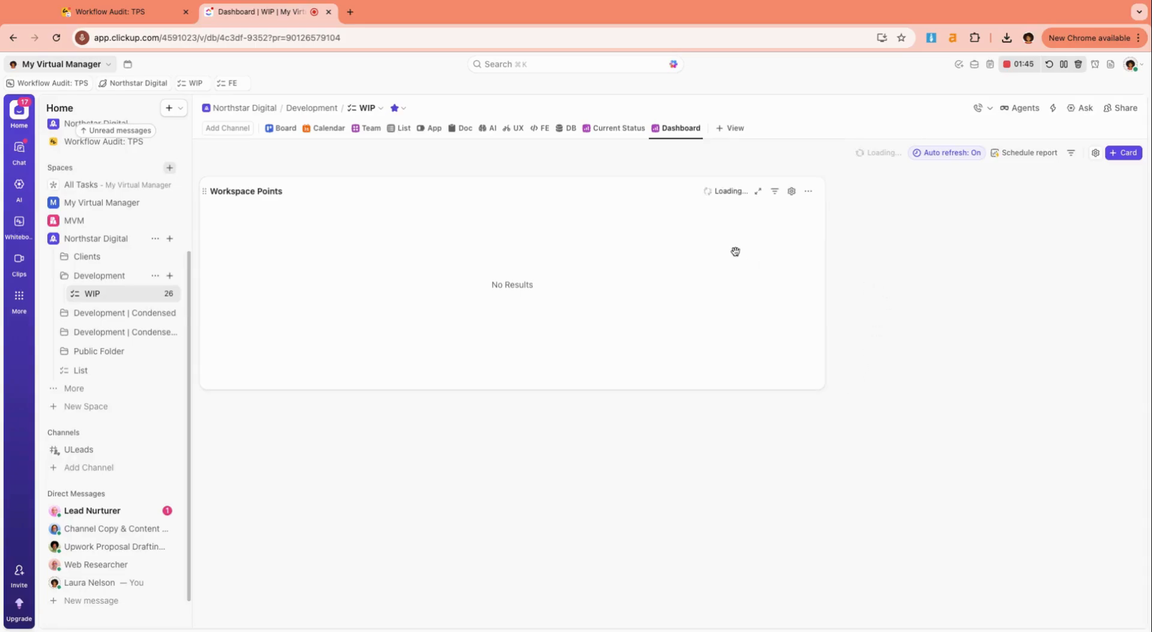
# Add a Worked On card, place it beside the Workspace Points card, and collapse the sidebar.
pyautogui.click(1123, 153)
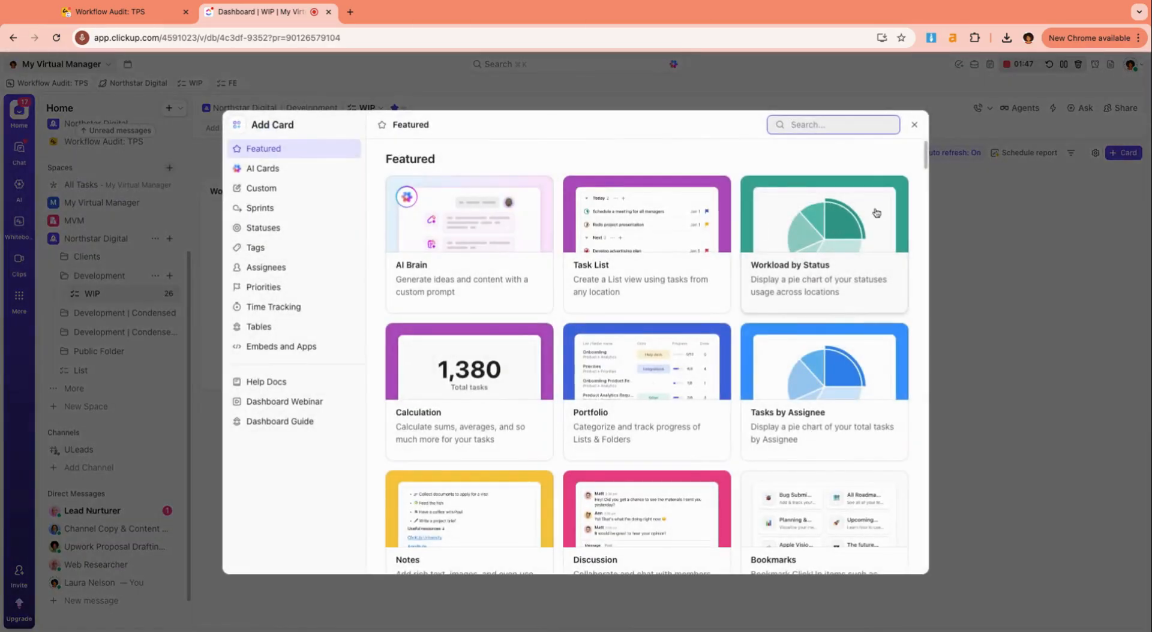
pyautogui.click(263, 326)
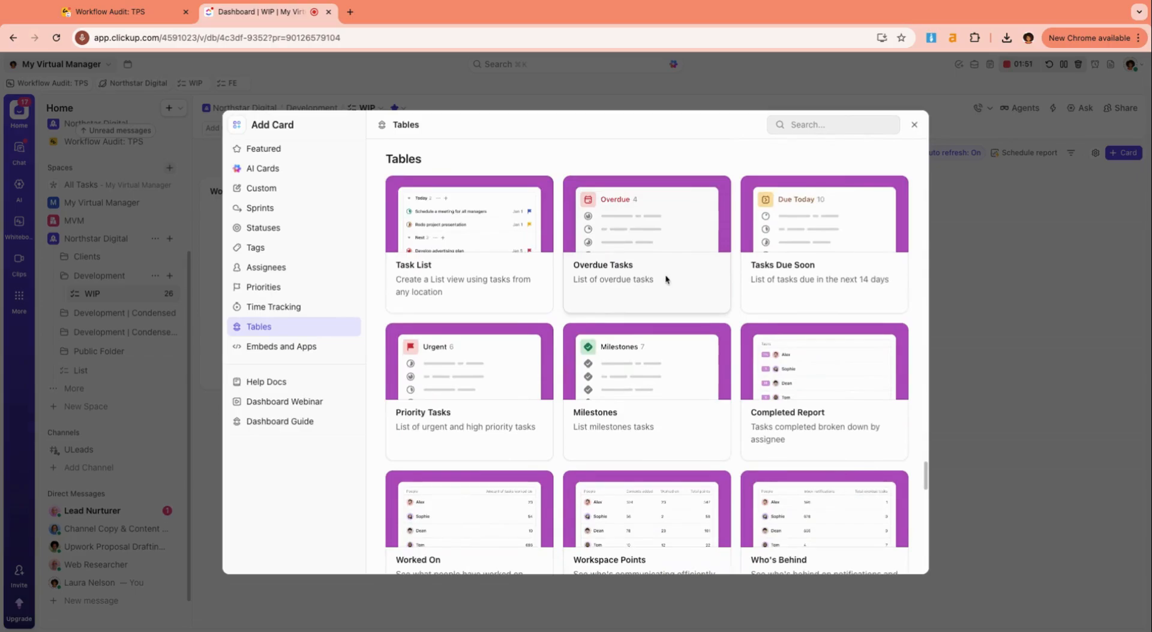
pyautogui.scroll(-4, 681, 300)
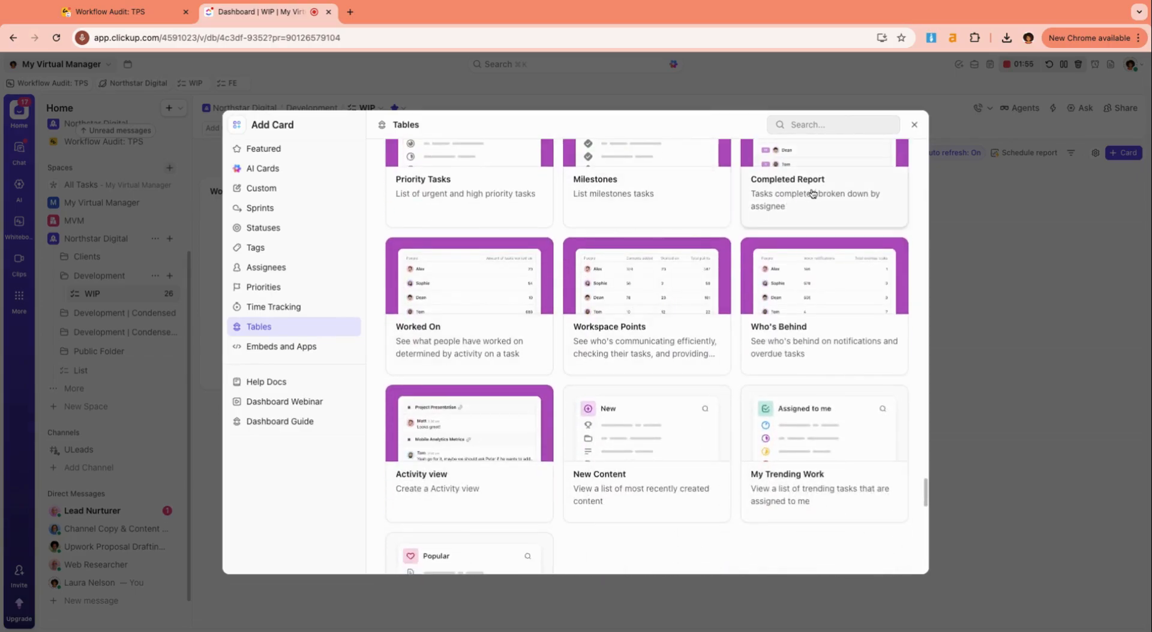
pyautogui.click(448, 318)
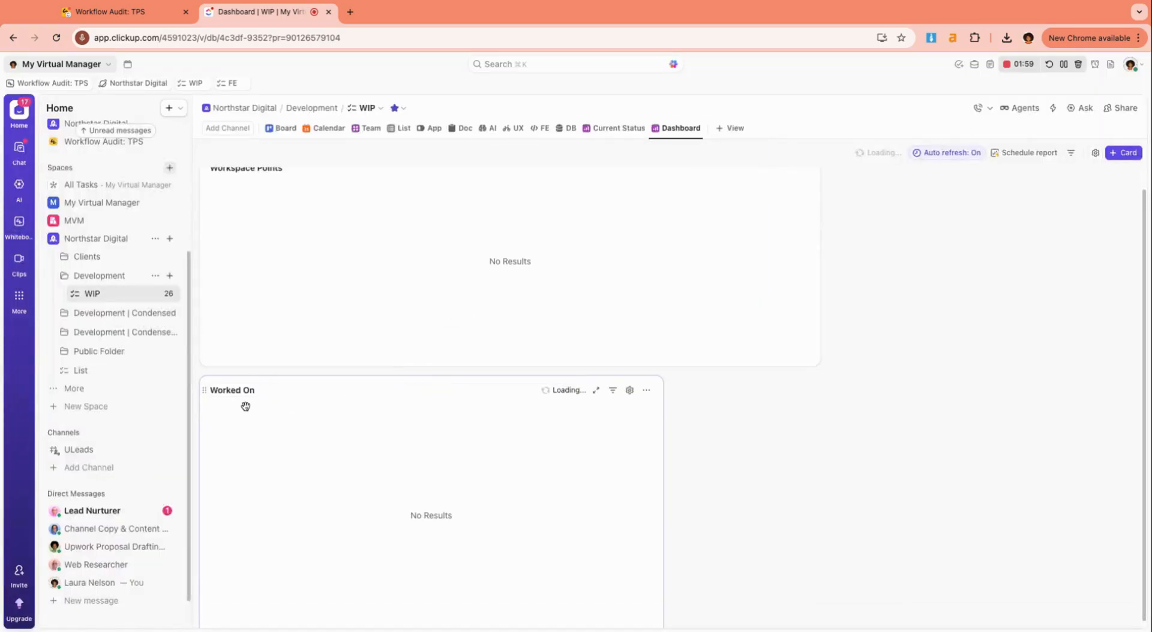
pyautogui.moveTo(203, 392); pyautogui.dragTo(671, 408)
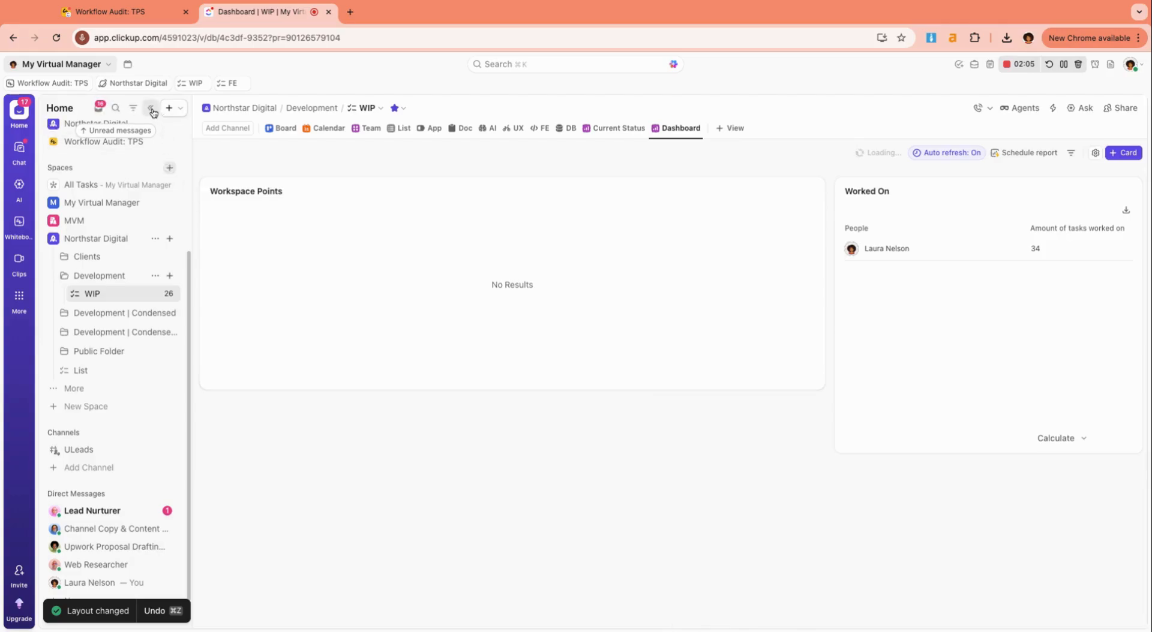
pyautogui.click(154, 108)
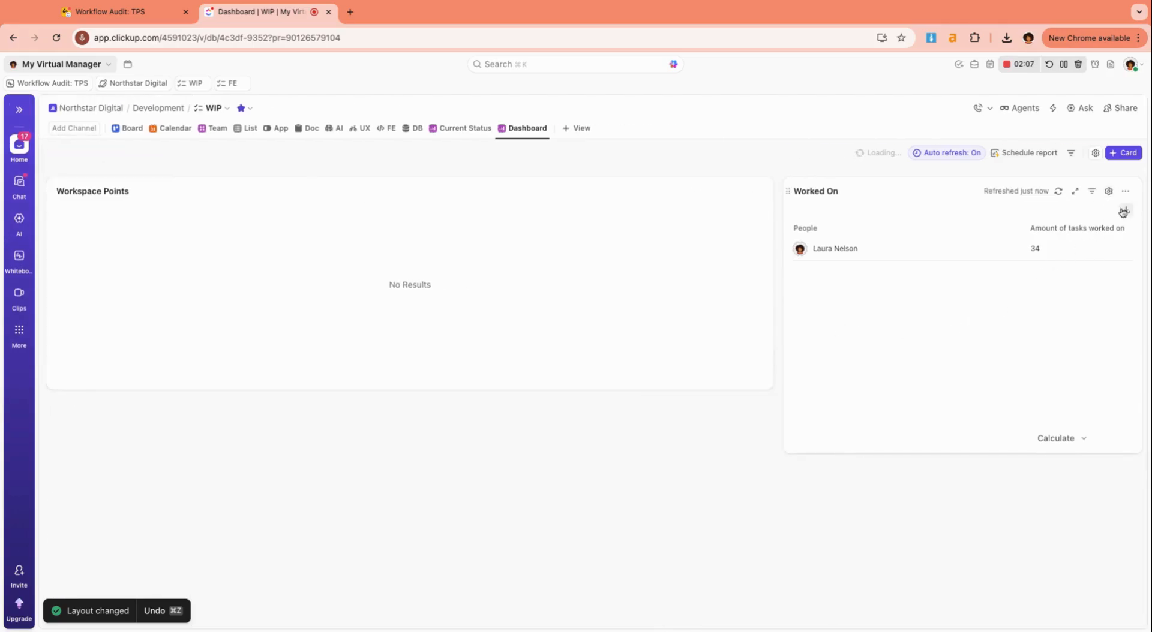
# Open the Worked On card's settings and review the available time period options.
pyautogui.click(1109, 192)
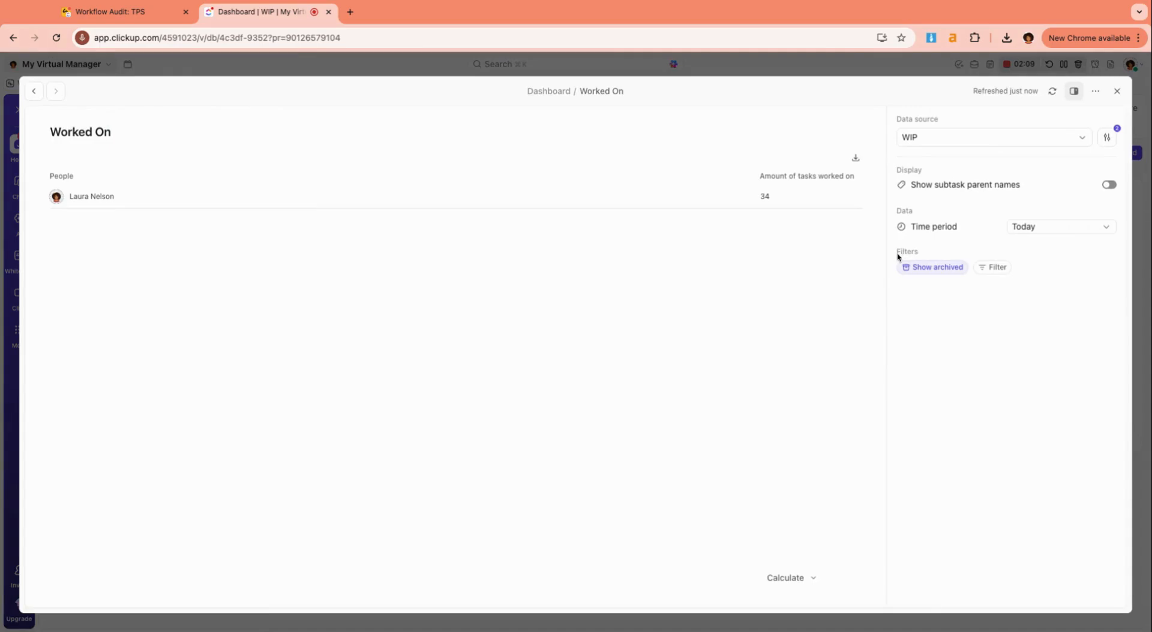
pyautogui.click(1041, 234)
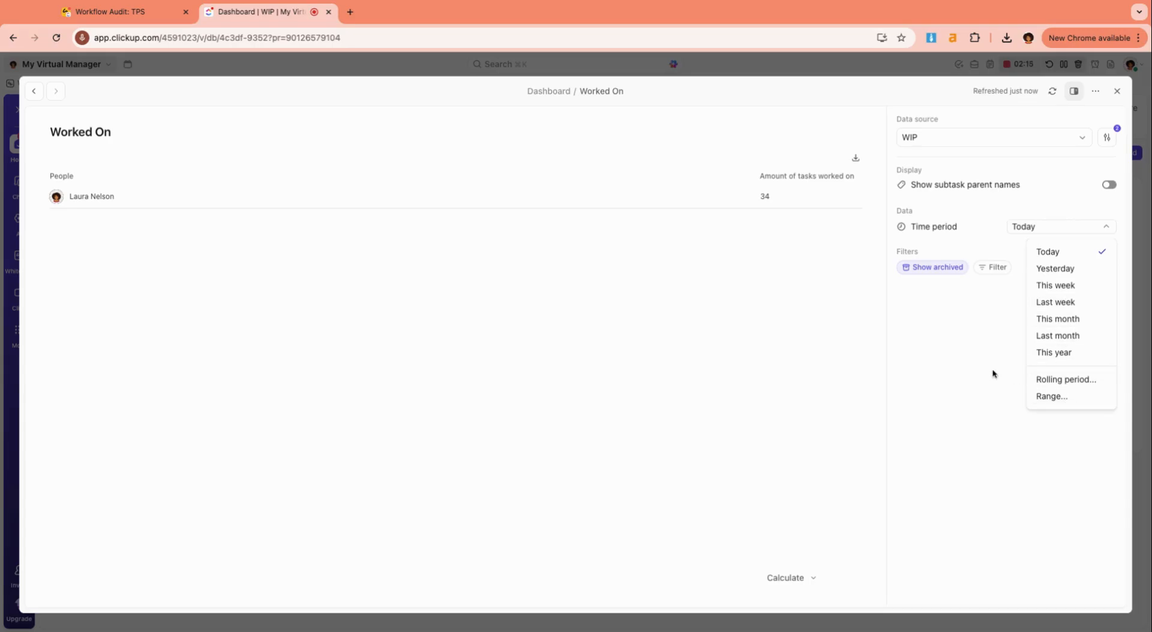
pyautogui.click(963, 373)
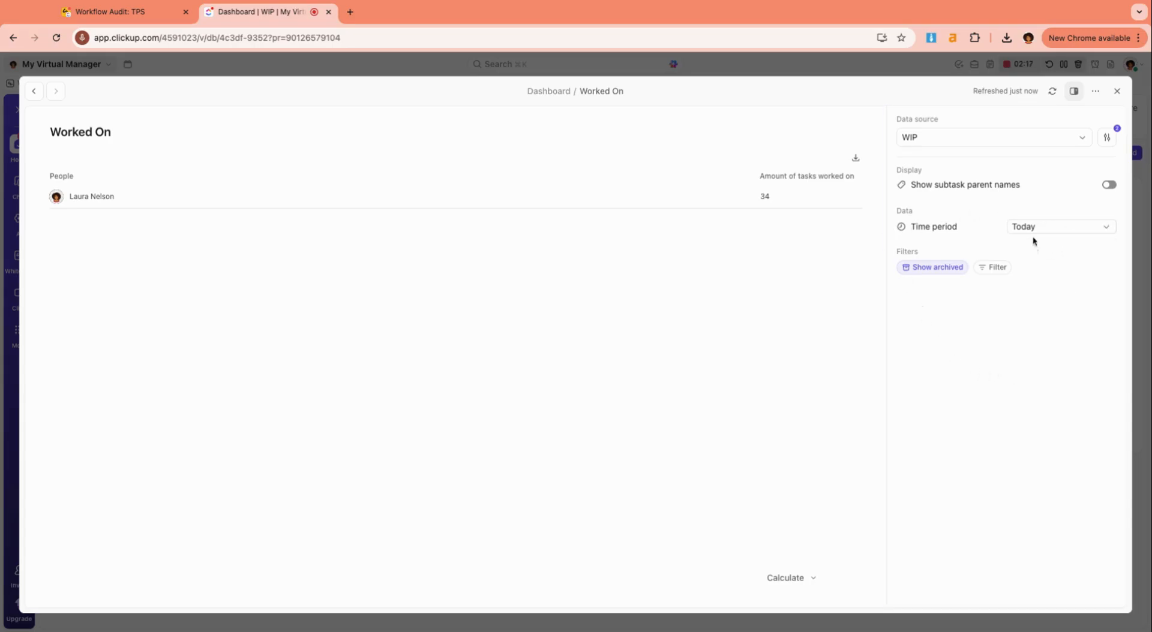
# Add a Status filter to the Worked On card that includes all Active statuses and excludes Done and Closed.
pyautogui.click(991, 268)
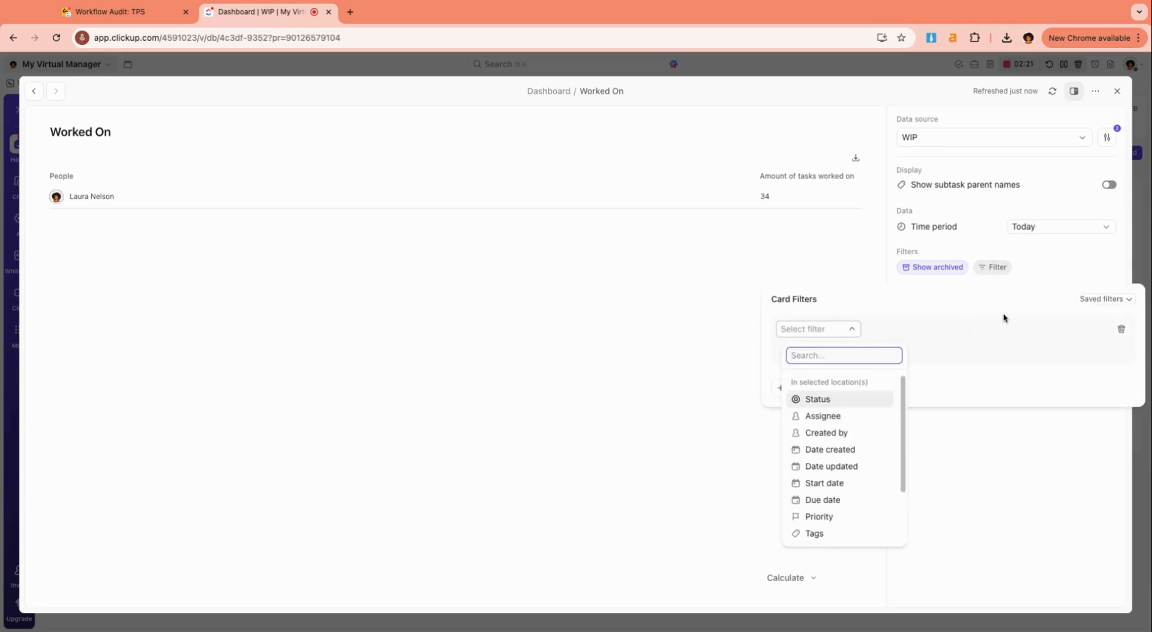
pyautogui.scroll(-2, 845, 460)
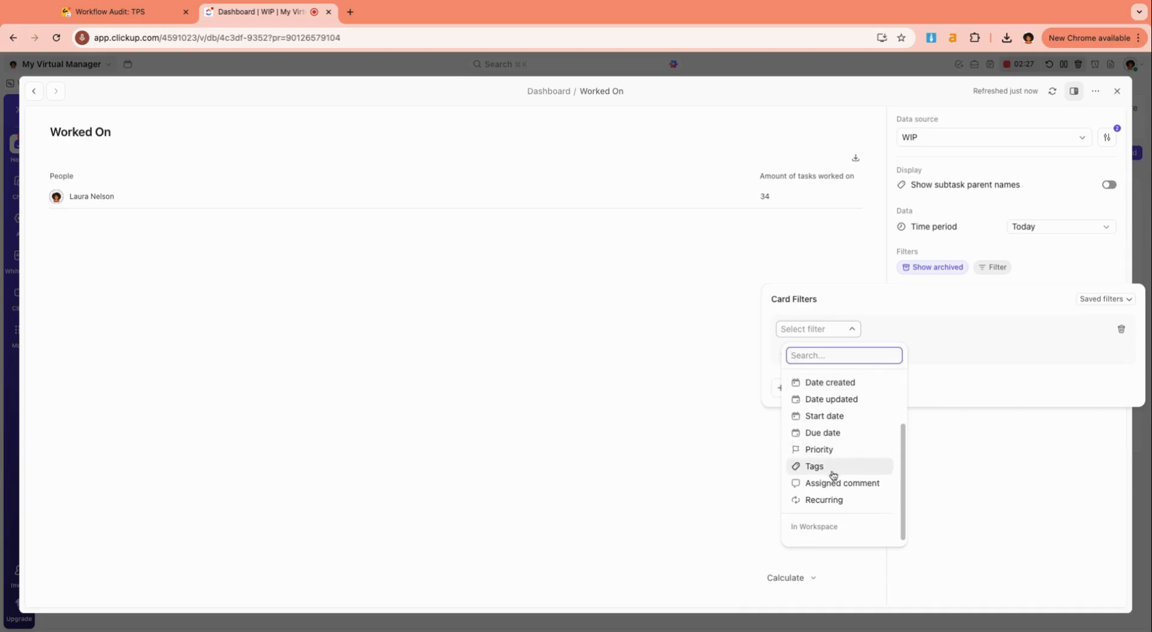
pyautogui.scroll(2, 825, 470)
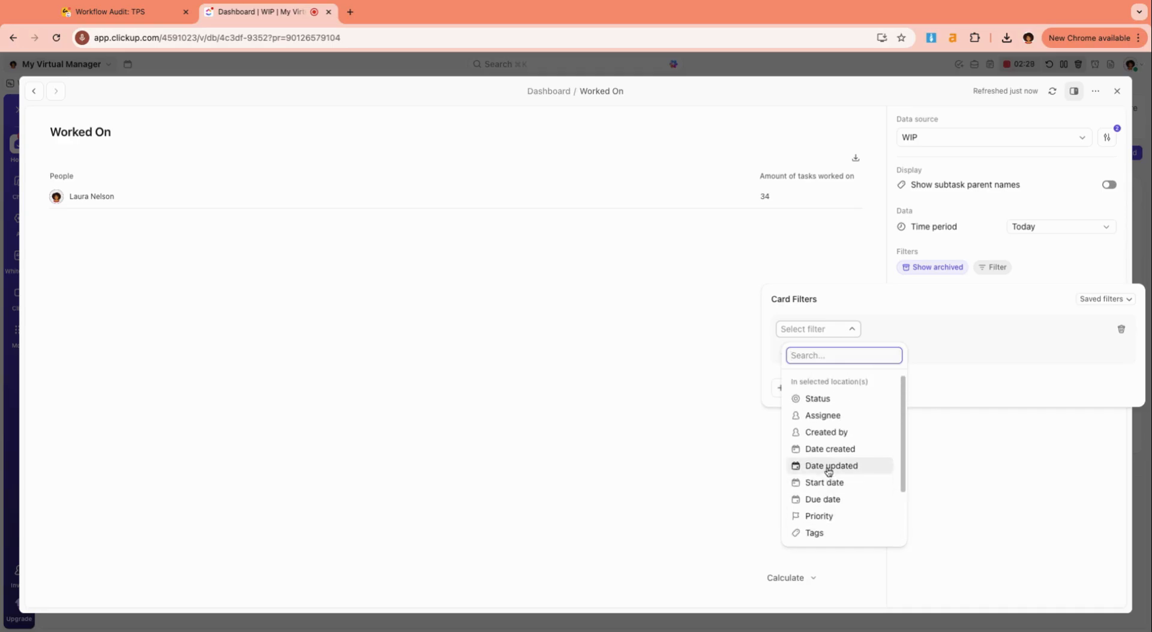
pyautogui.click(827, 401)
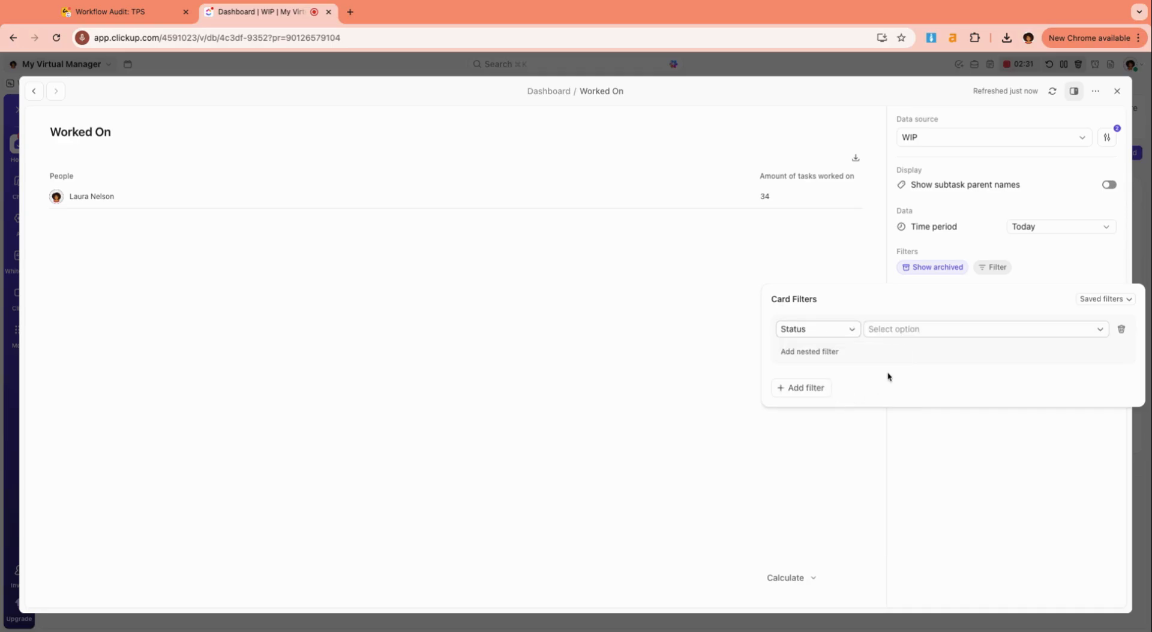
pyautogui.click(903, 335)
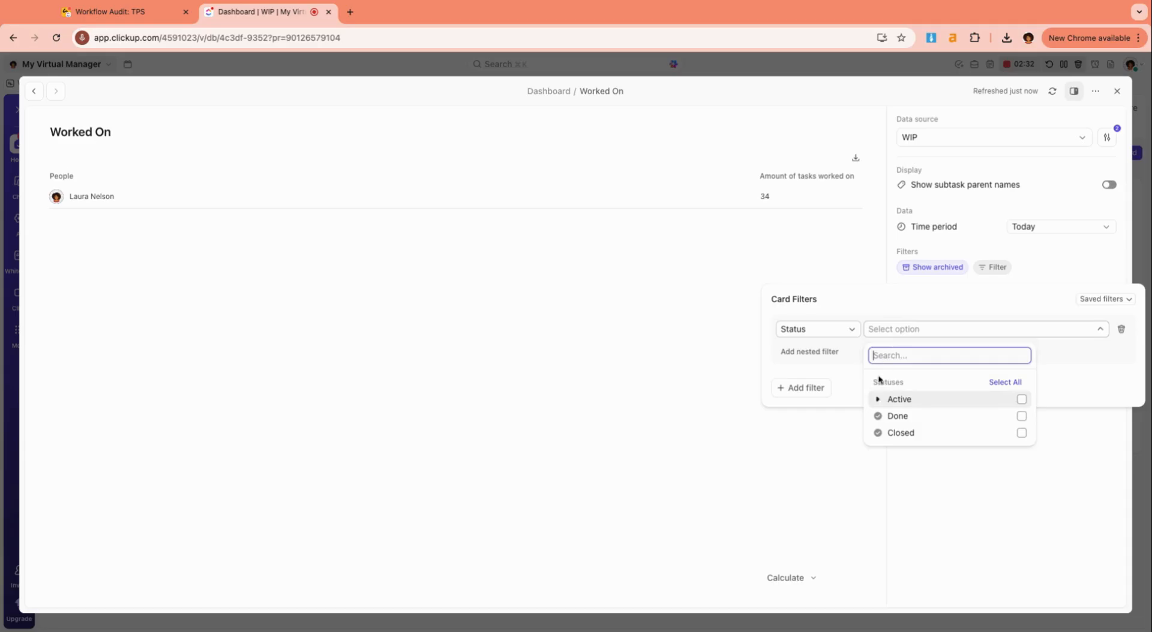
pyautogui.click(1007, 384)
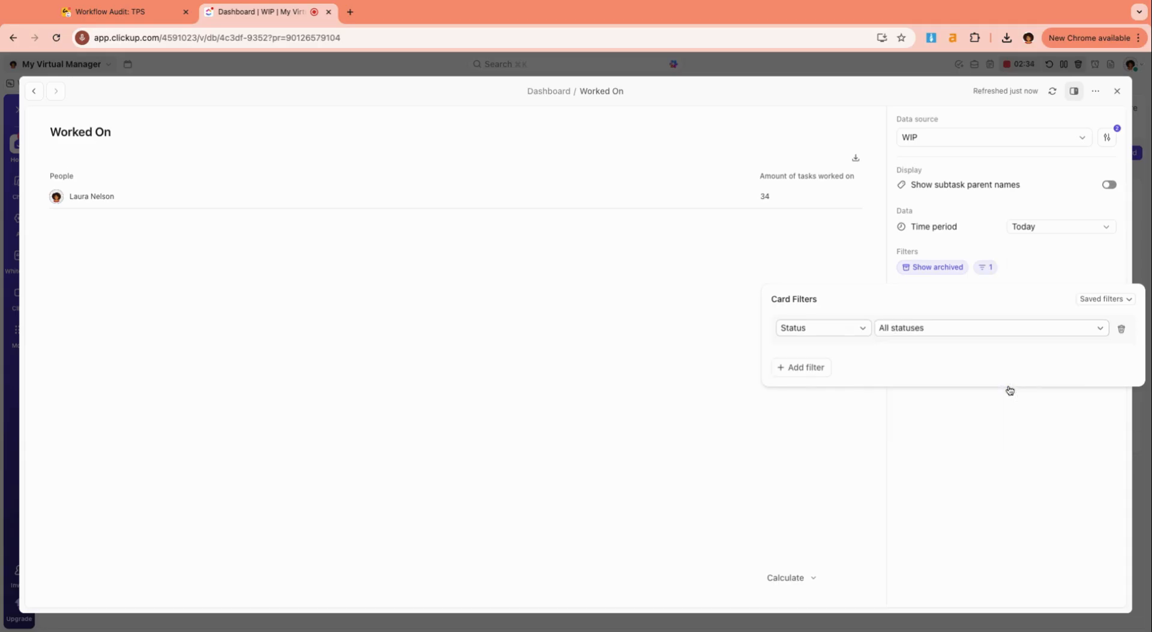
pyautogui.click(934, 334)
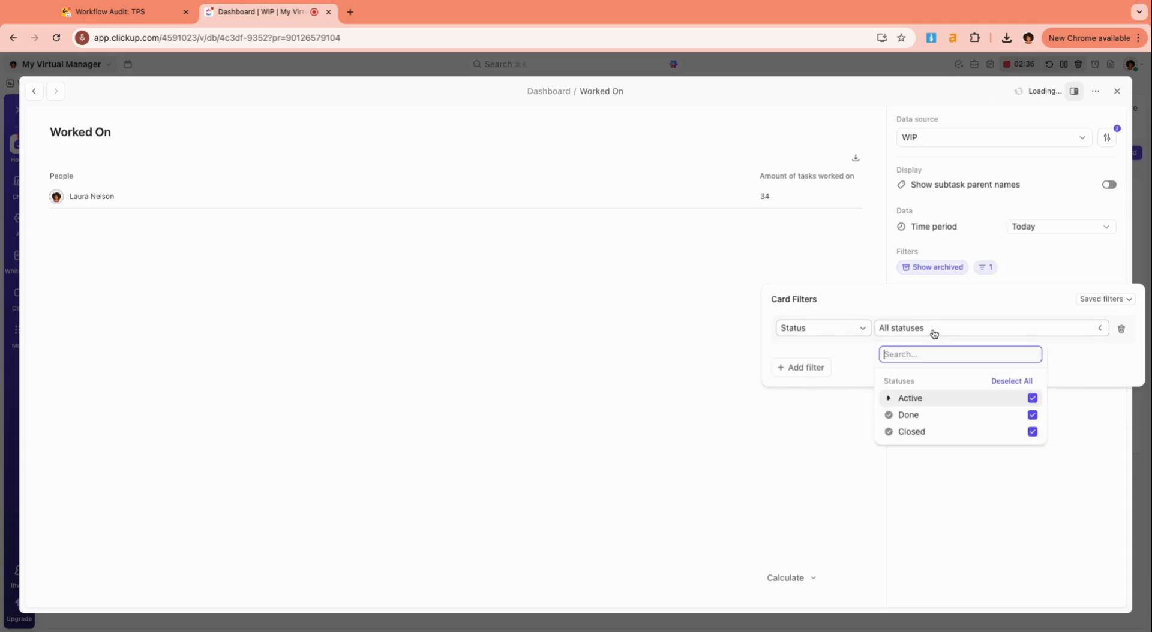
pyautogui.click(1032, 432)
pyautogui.click(1032, 416)
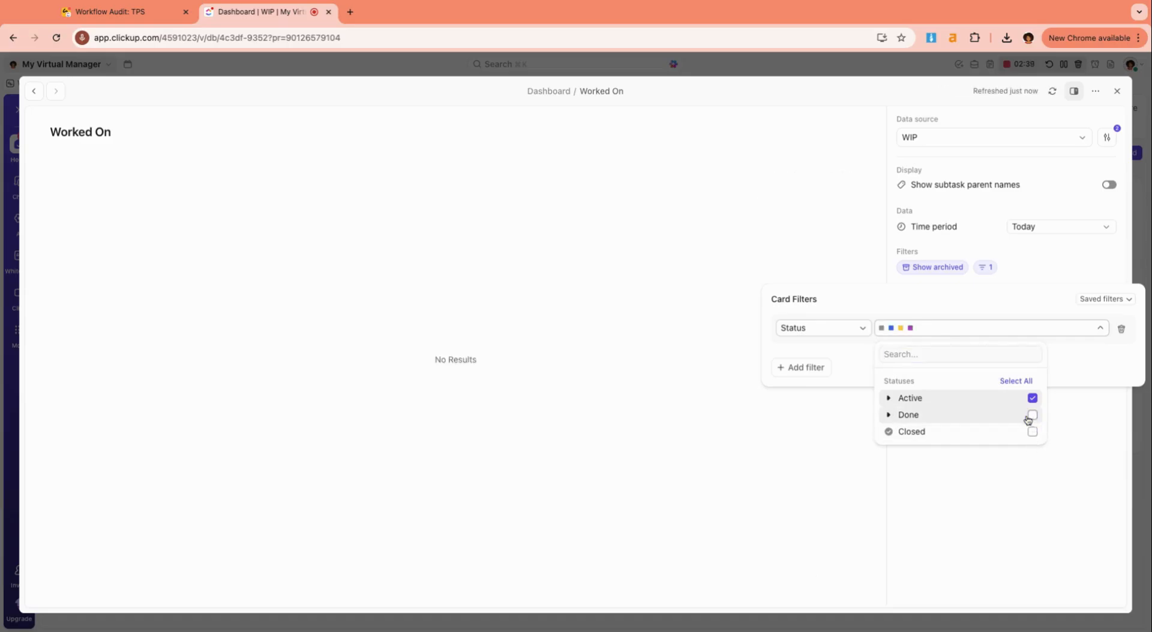
pyautogui.click(887, 398)
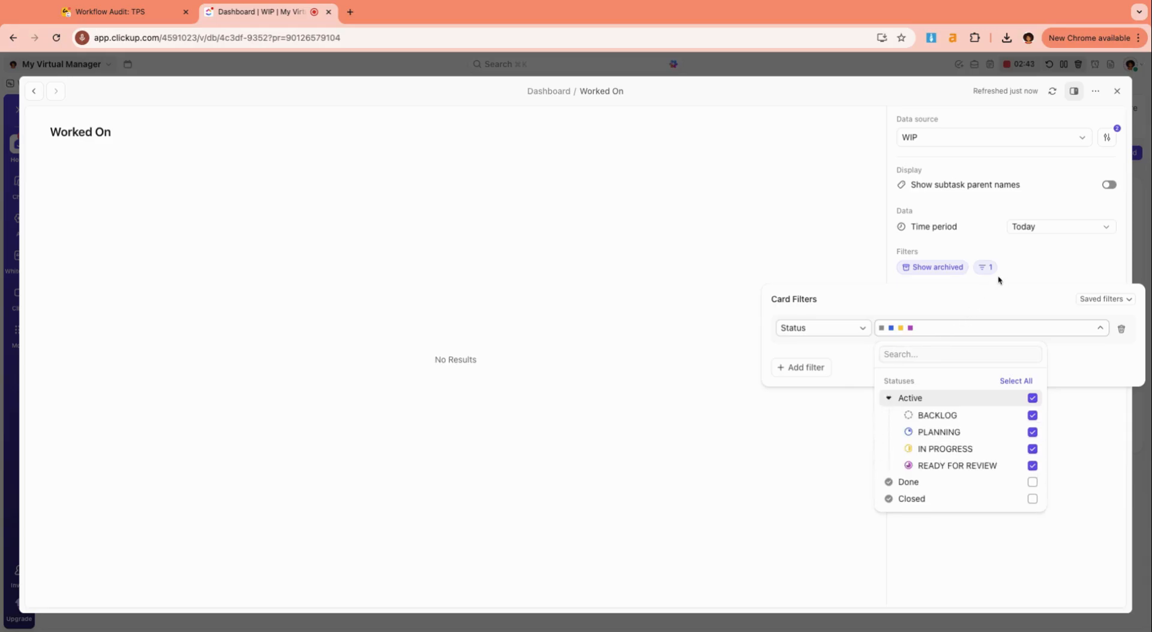
pyautogui.click(1019, 269)
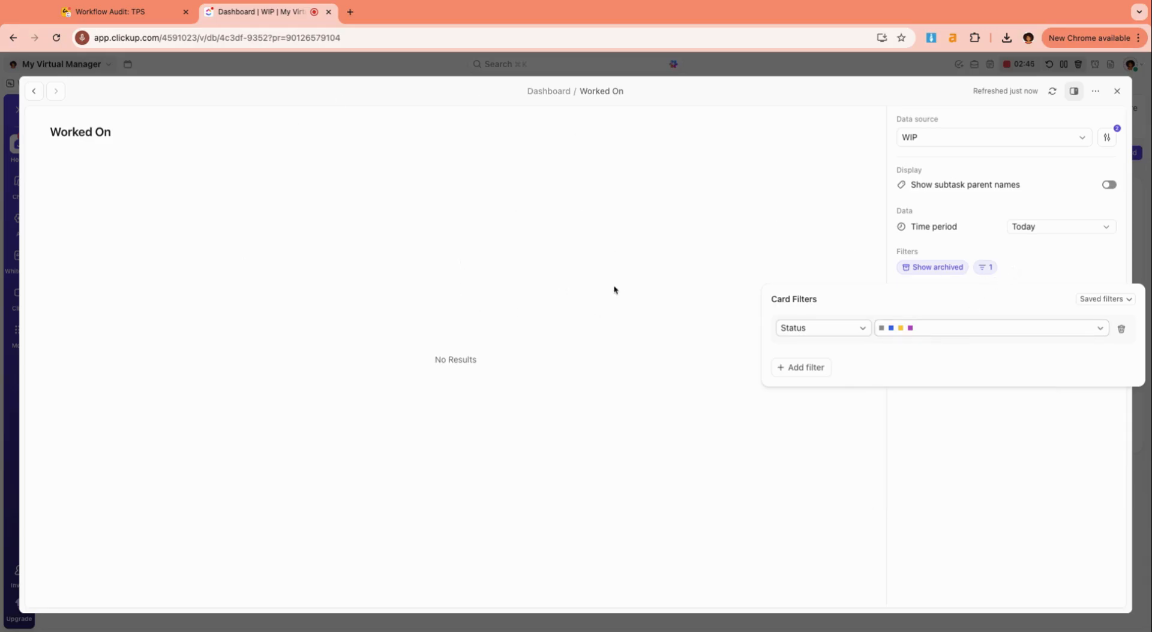
# Change the Worked On card's Status filter to include all statuses, and return to the dashboard.
pyautogui.click(1015, 329)
pyautogui.click(1015, 383)
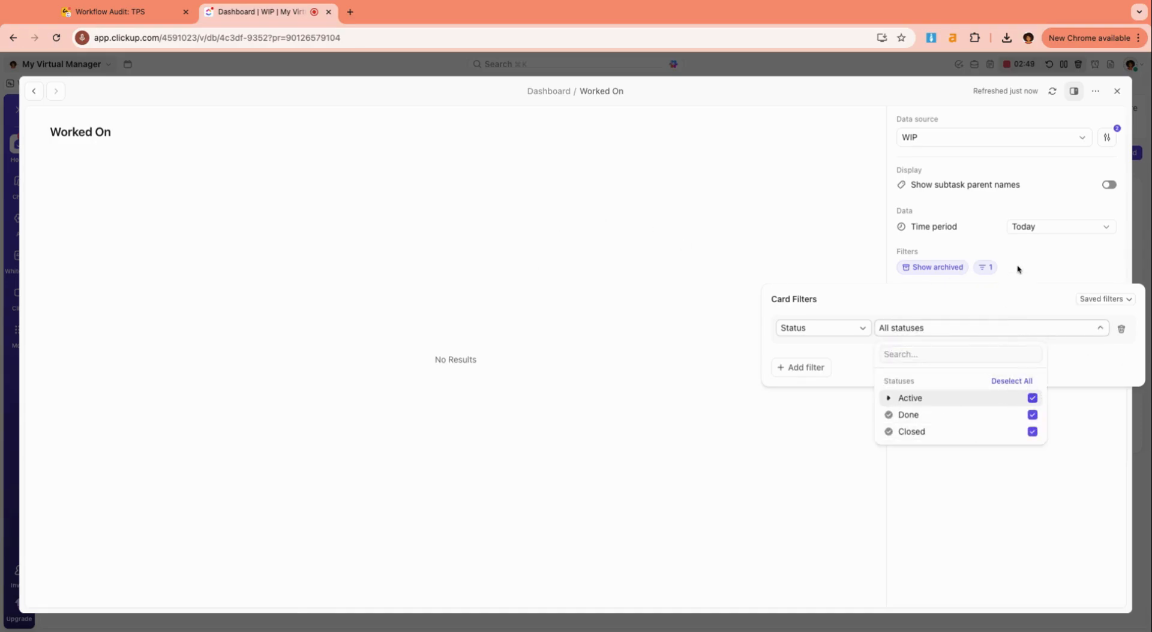
pyautogui.click(1019, 276)
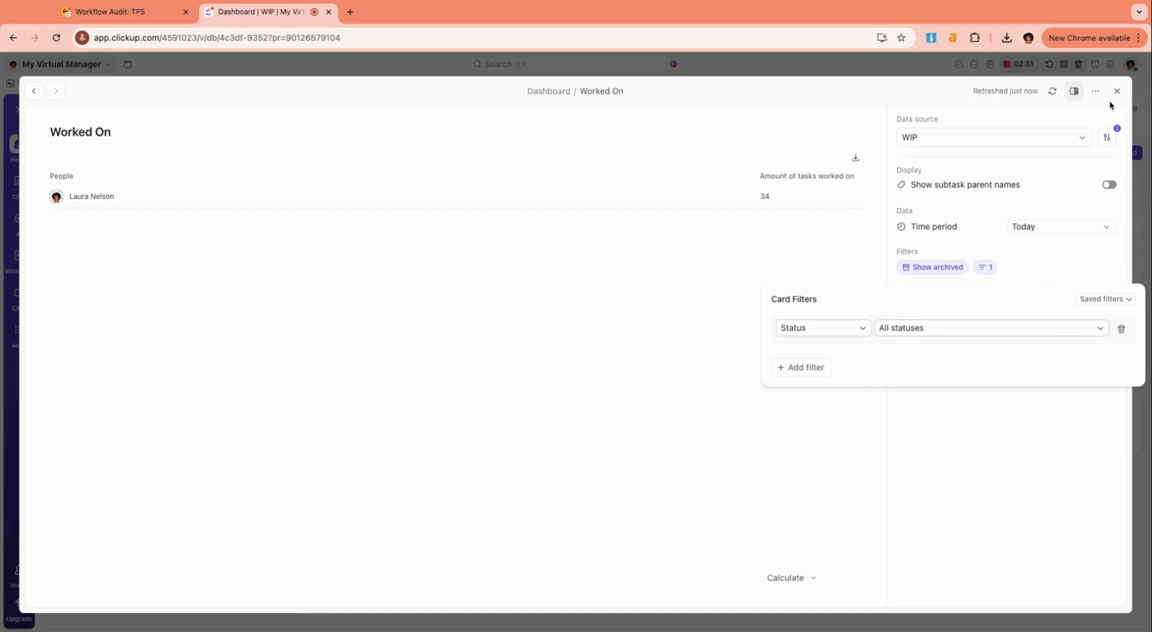
pyautogui.click(1072, 283)
pyautogui.click(1117, 91)
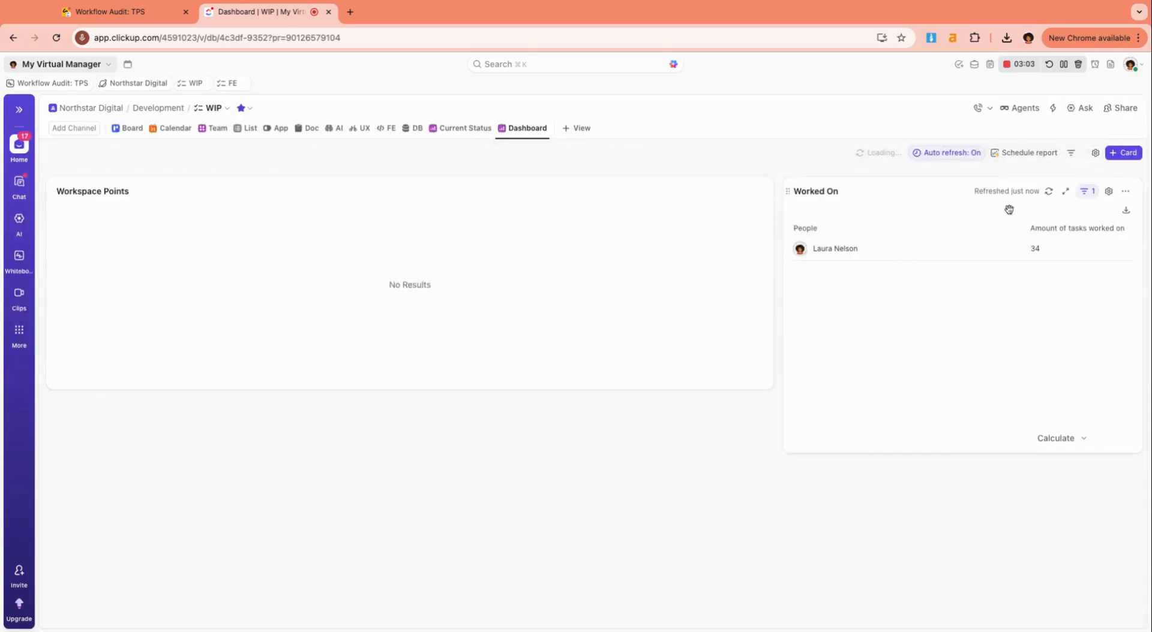
# Add a Total time in Status card to the dashboard from the Statuses card category.
pyautogui.click(1120, 153)
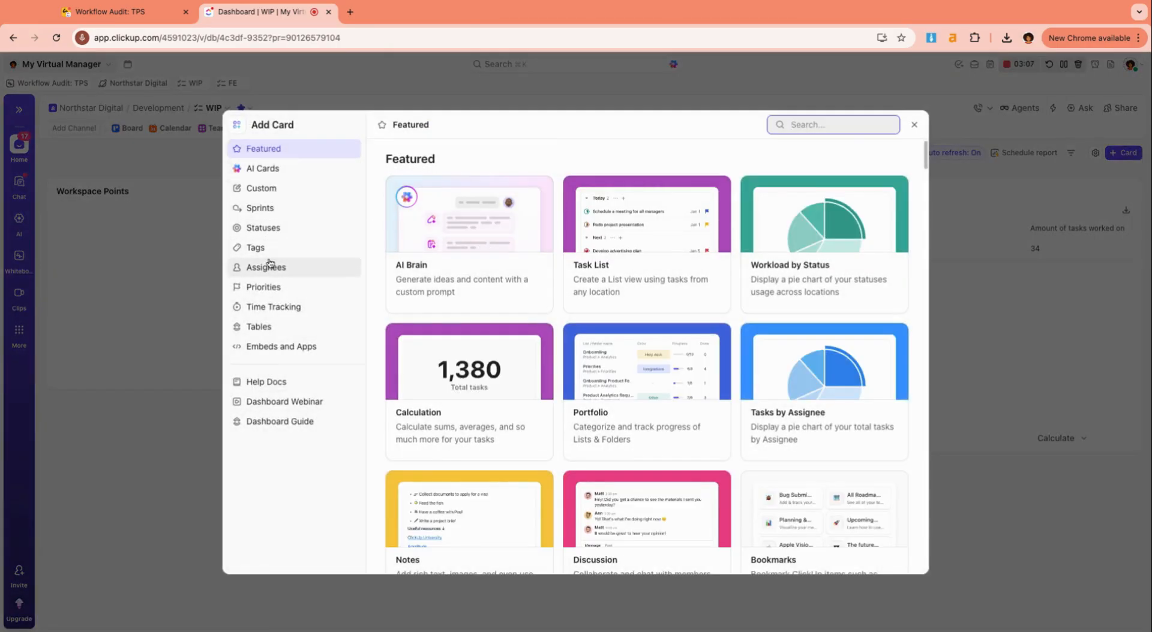
pyautogui.click(264, 228)
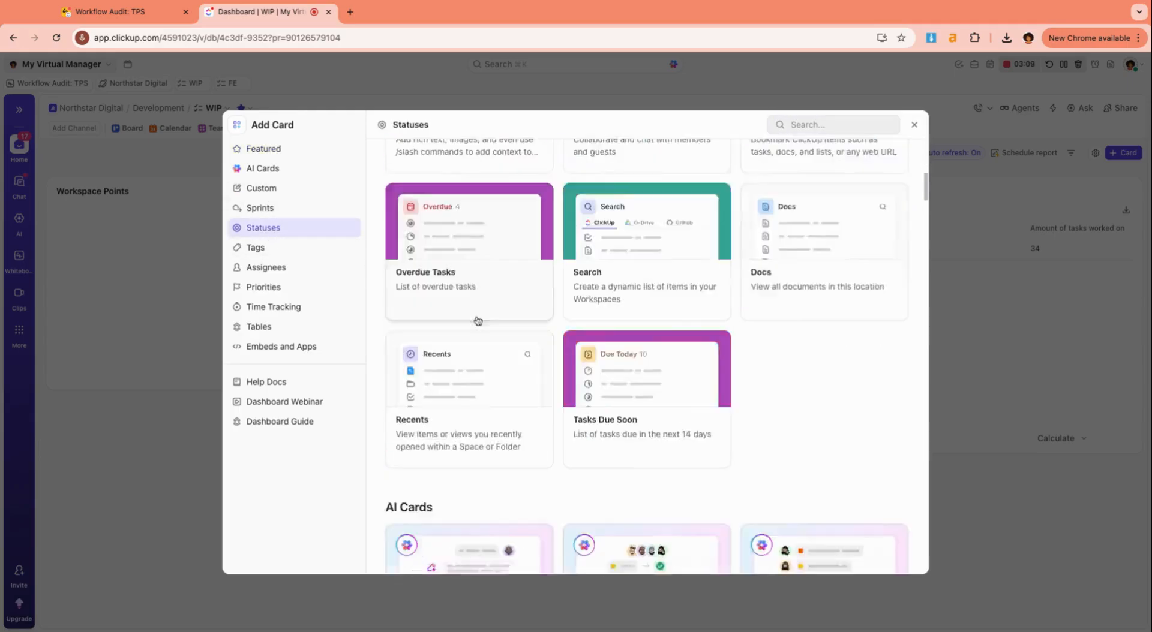
pyautogui.scroll(-3, 507, 332)
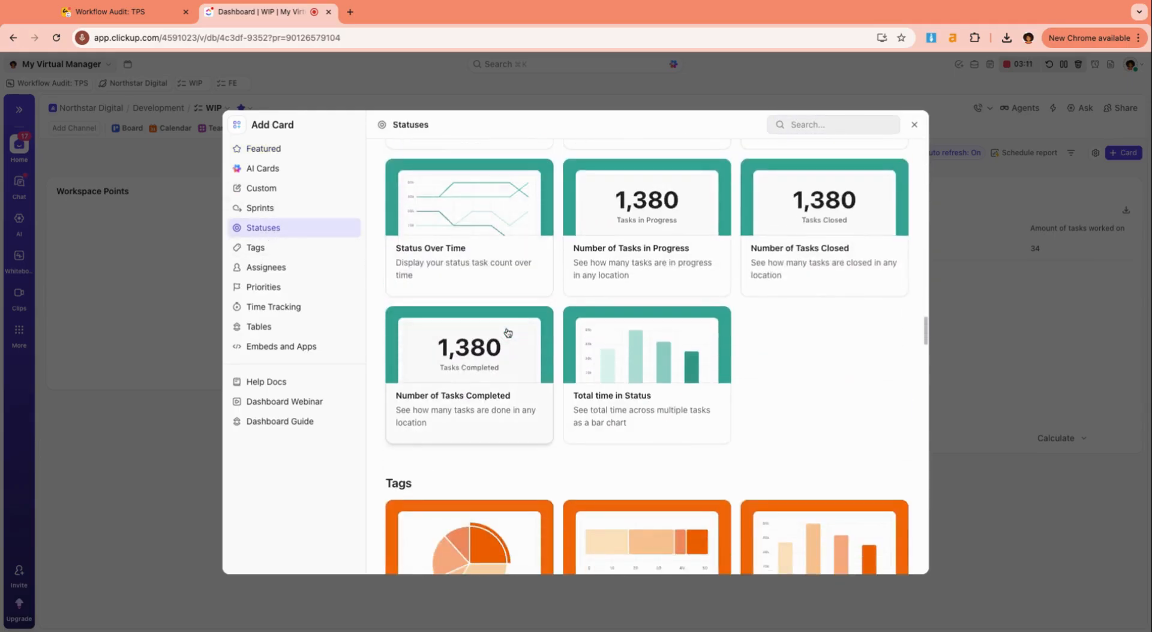
pyautogui.click(635, 371)
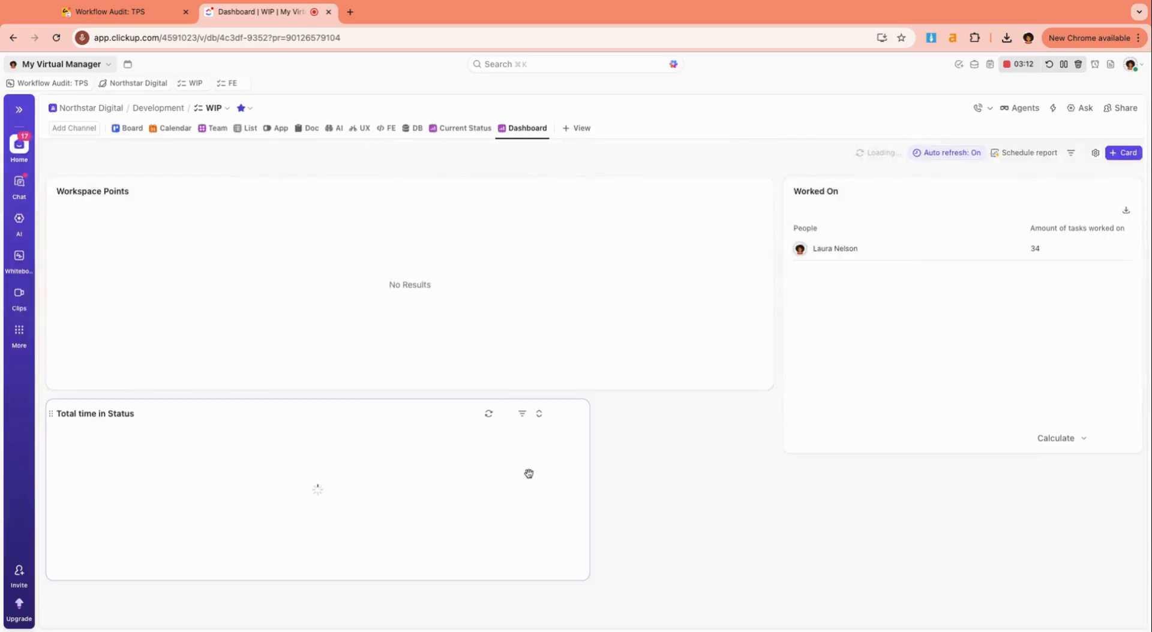
# Widen the Total time in Status card to match the Workspace Points card's width and make it taller.
pyautogui.moveTo(589, 439); pyautogui.dragTo(748, 439)
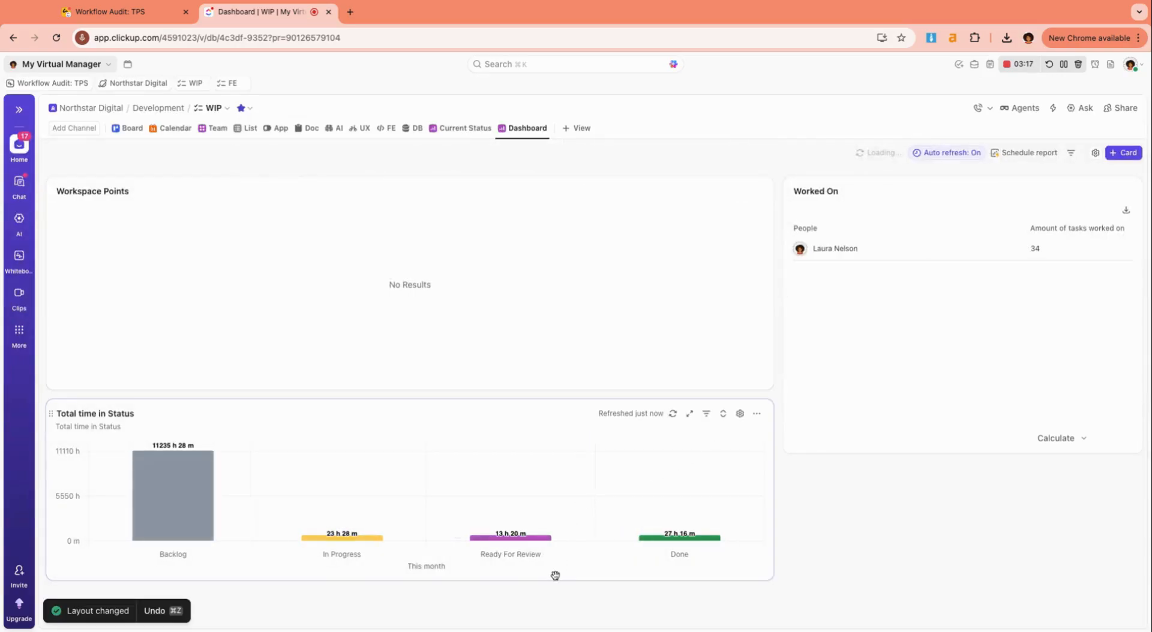
pyautogui.moveTo(556, 581); pyautogui.dragTo(556, 581)
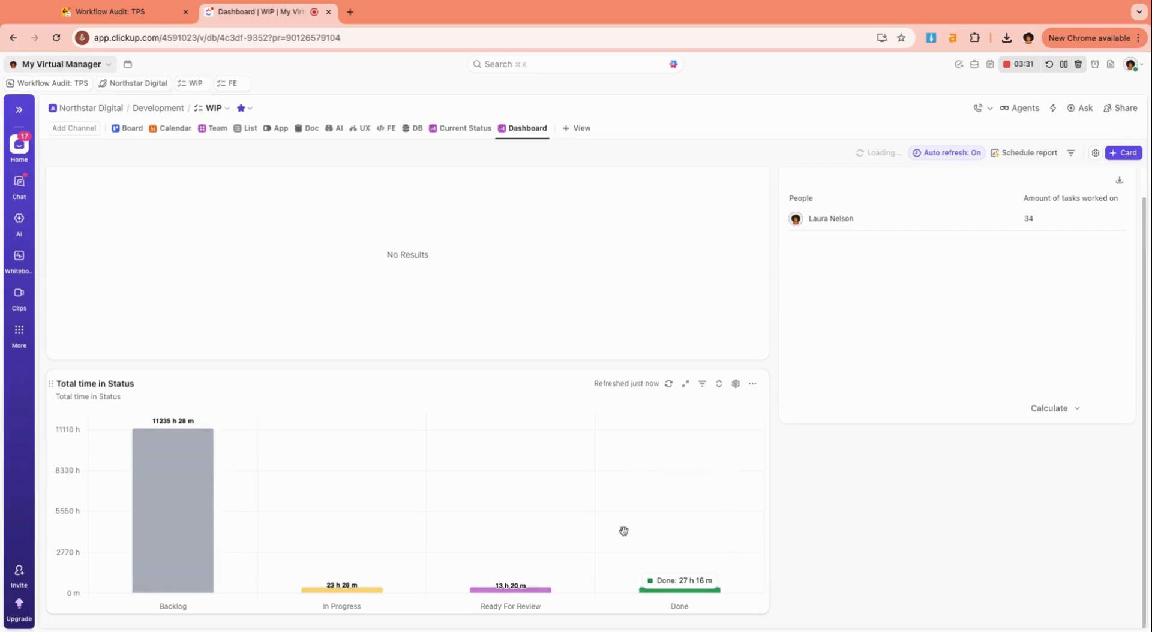
pyautogui.scroll(1, 610, 534)
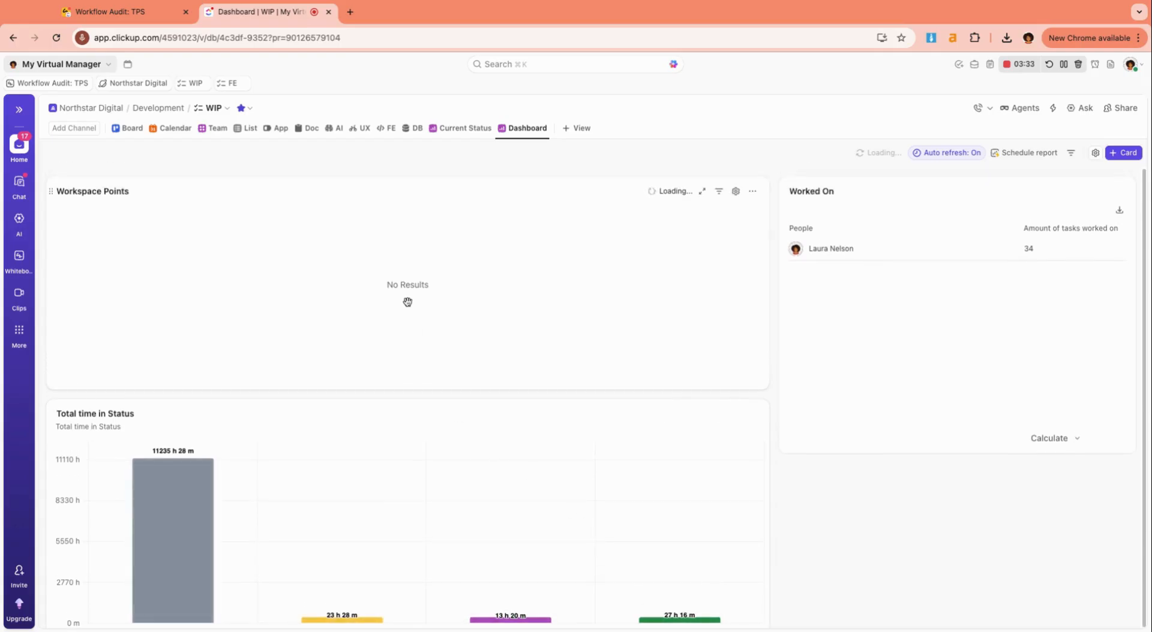